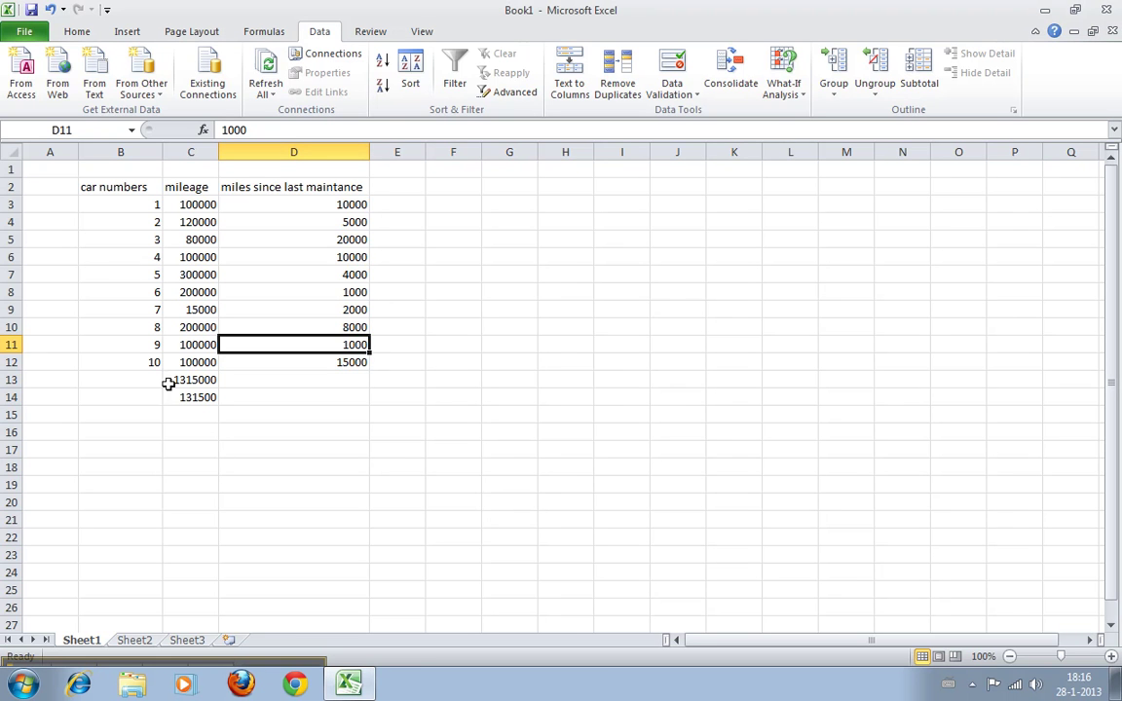
# Step: Sort the car table B2:D12 ascending by miles since last maintenance
pyautogui.moveTo(85, 185); pyautogui.dragTo(356, 362)
pyautogui.click(331, 345)
pyautogui.moveTo(316, 369); pyautogui.dragTo(102, 182)
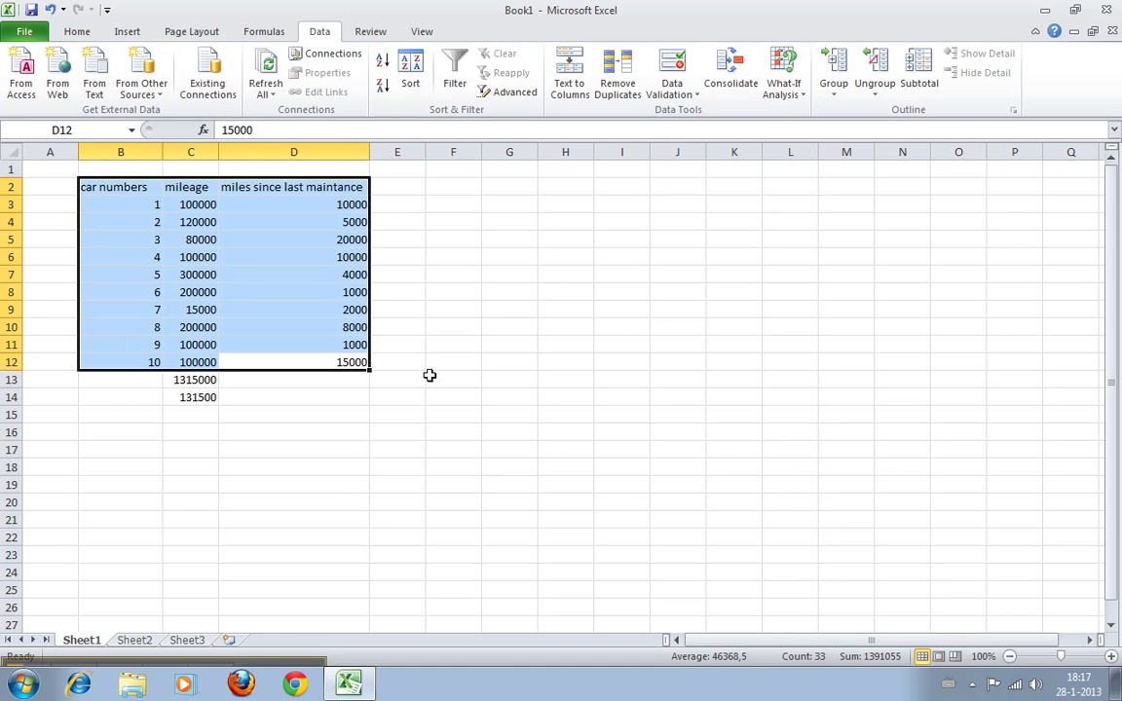
pyautogui.click(78, 33)
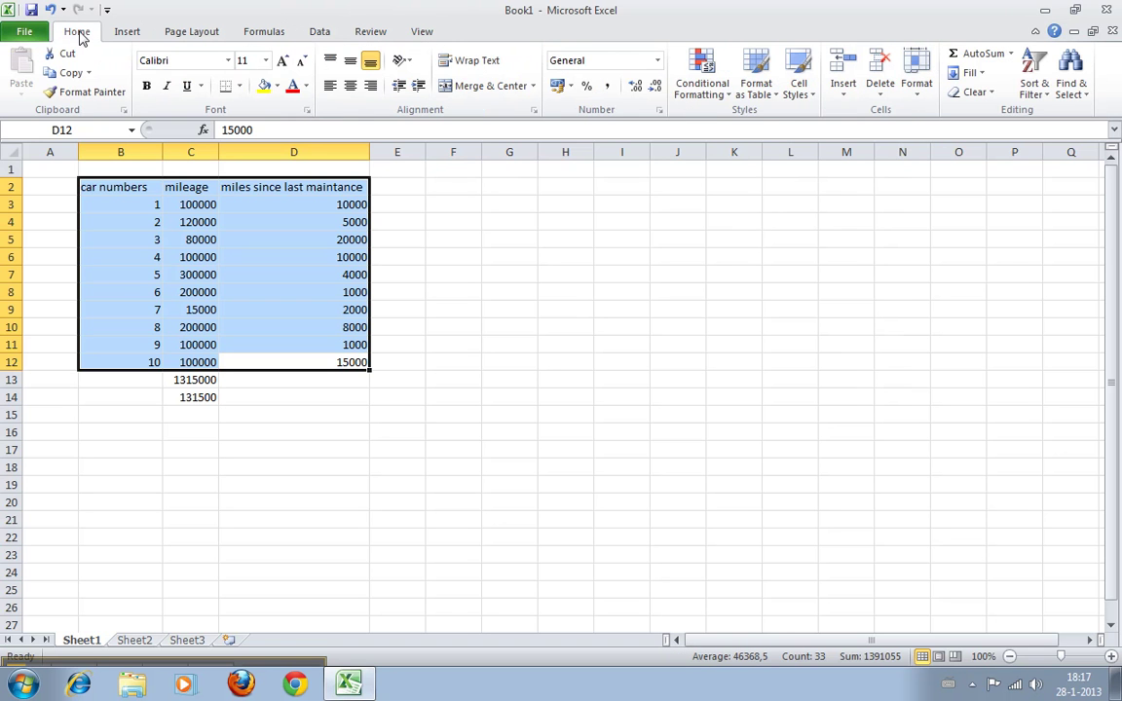
pyautogui.click(329, 35)
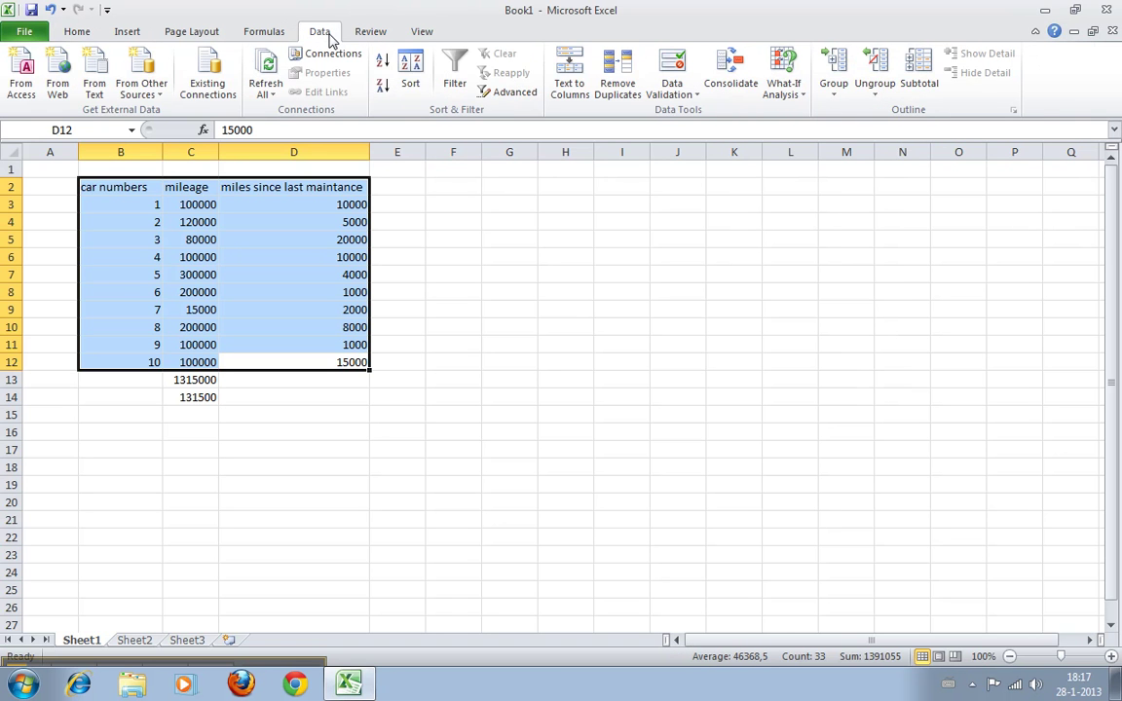
pyautogui.click(385, 61)
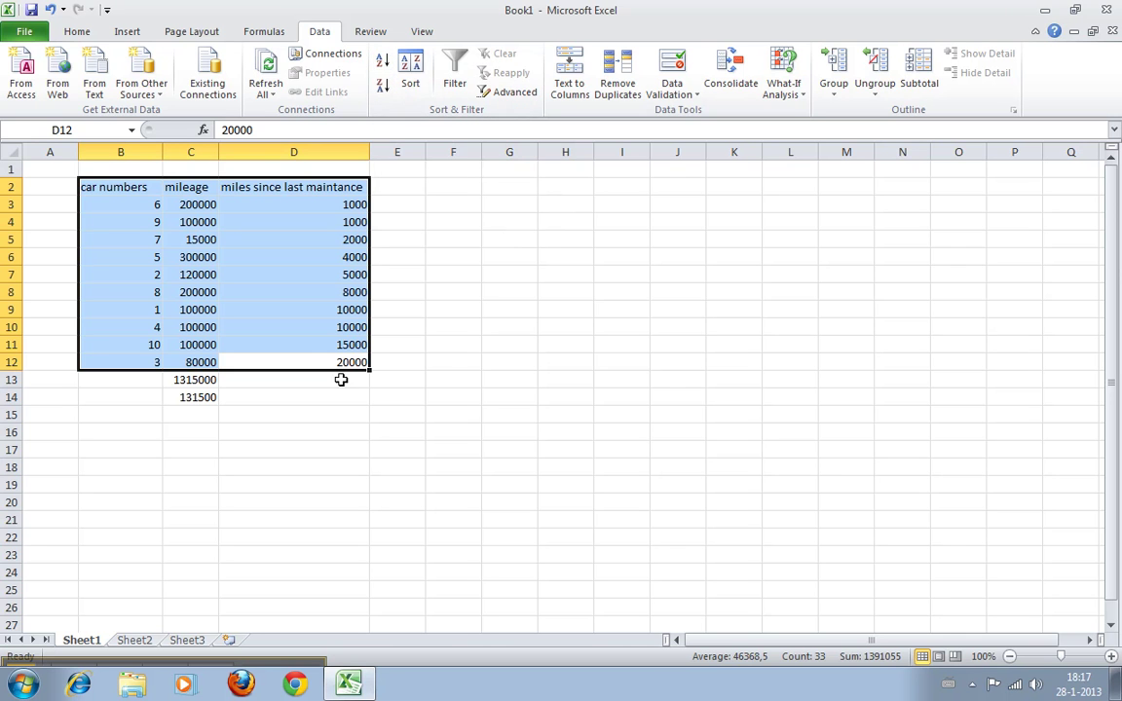
# Step: Alternate the car table's sort by miles since last maintenance between descending and ascending, ending in descending order
pyautogui.click(382, 86)
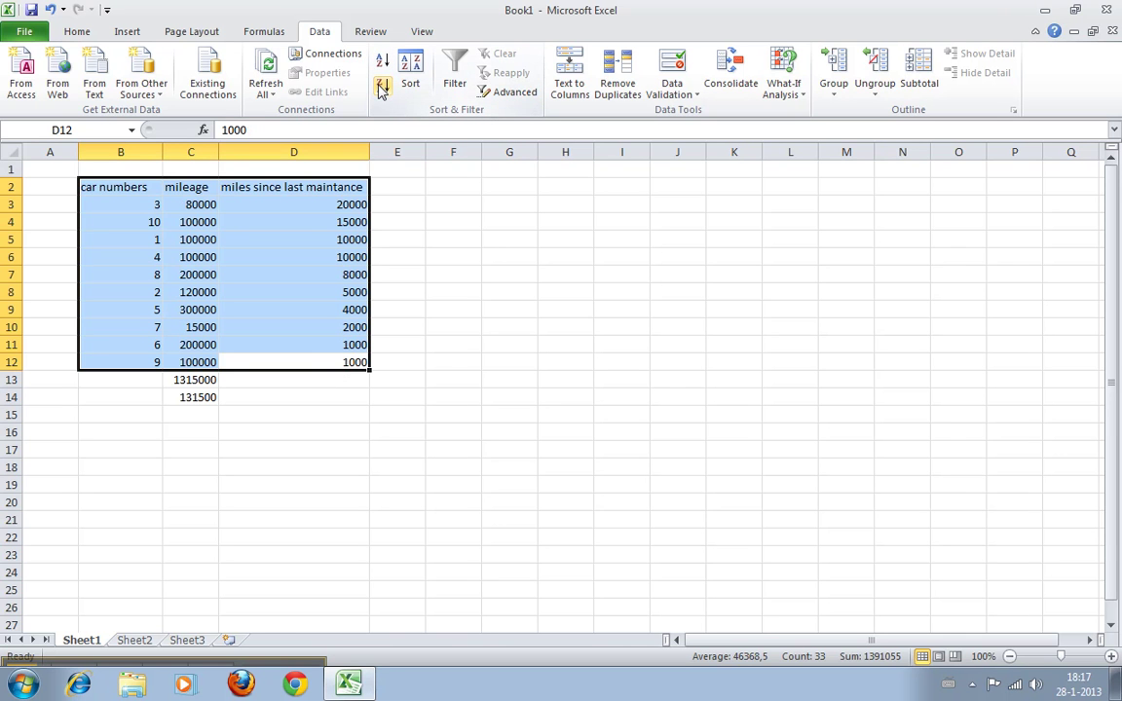
pyautogui.click(382, 87)
pyautogui.click(382, 60)
pyautogui.click(382, 88)
pyautogui.click(383, 60)
pyautogui.click(381, 87)
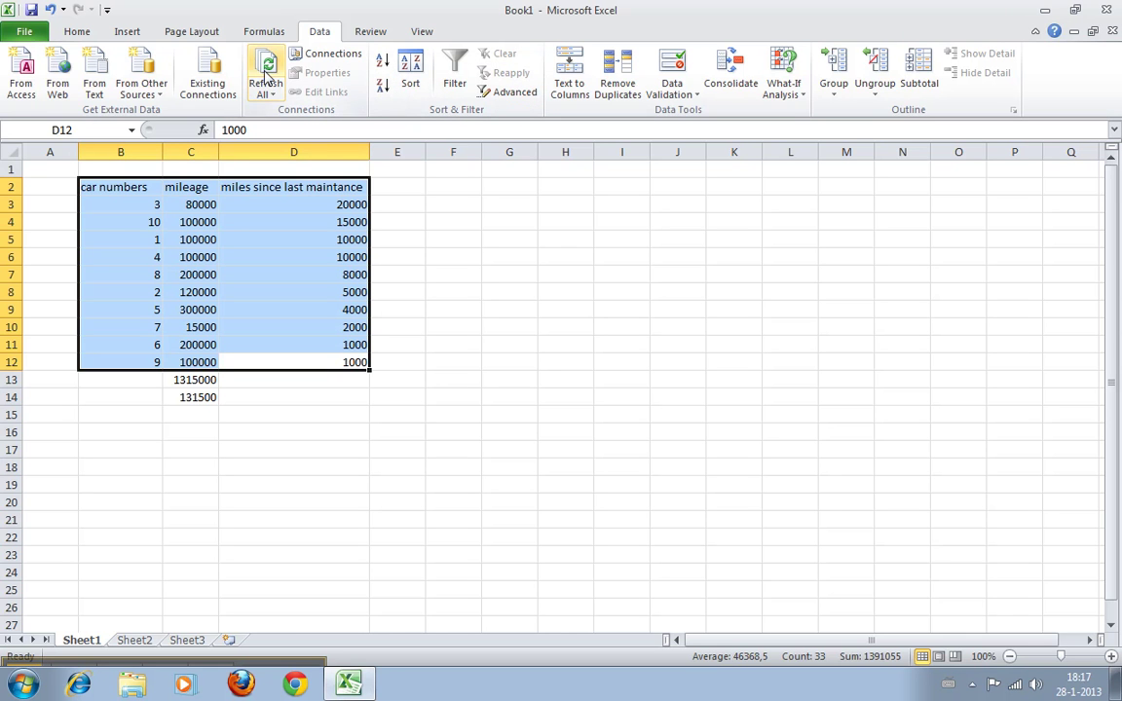
# Step: Undo all the quick sorts of the car table back to the original row order
pyautogui.click(53, 12)
pyautogui.click(53, 12)
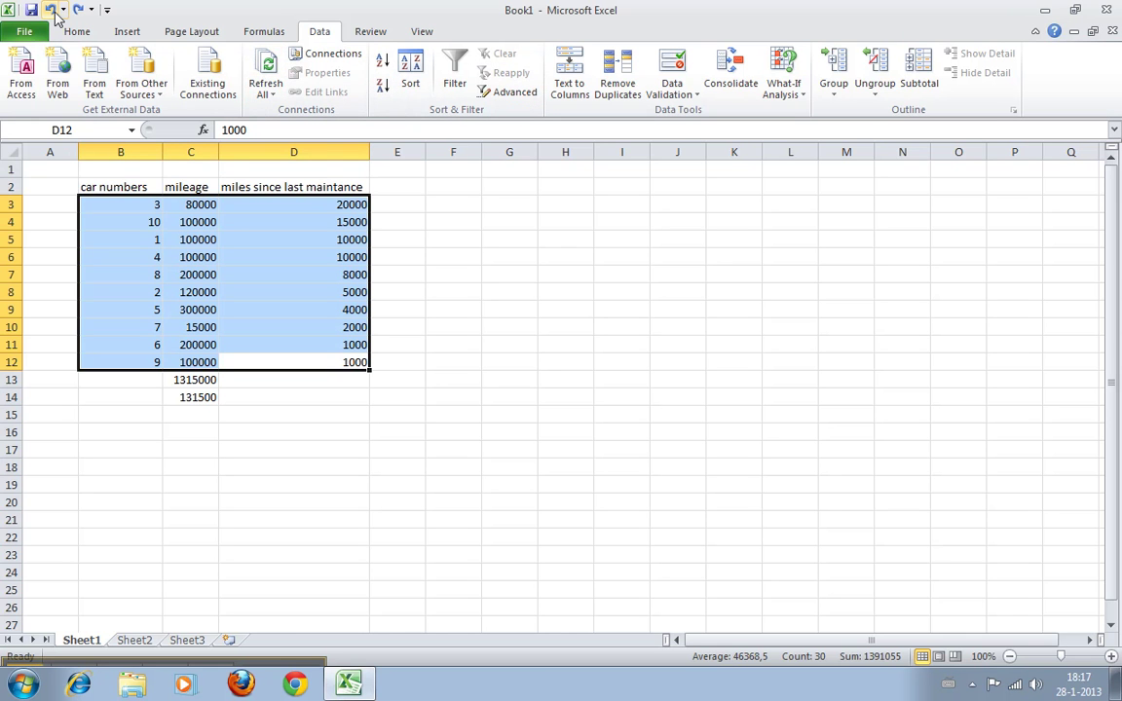
pyautogui.click(53, 12)
pyautogui.click(53, 12)
pyautogui.click(53, 12)
pyautogui.click(54, 12)
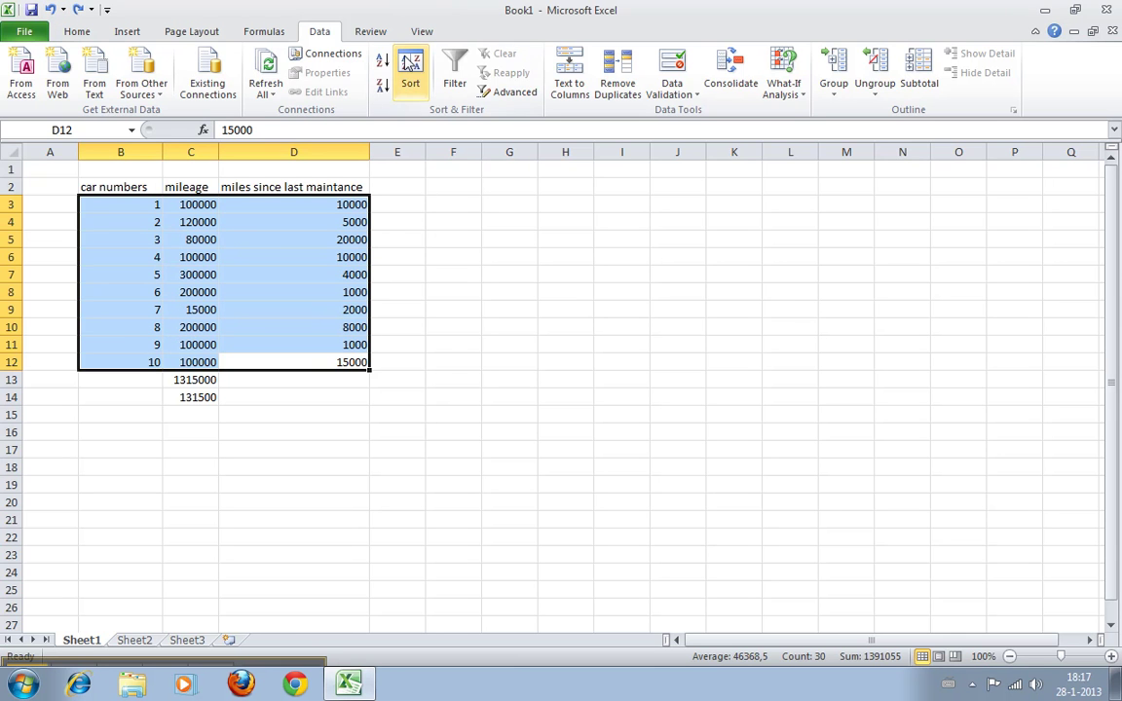
# Step: Custom-sort the car table, treating its first row as headers, by mileage on values from smallest to largest
pyautogui.click(408, 70)
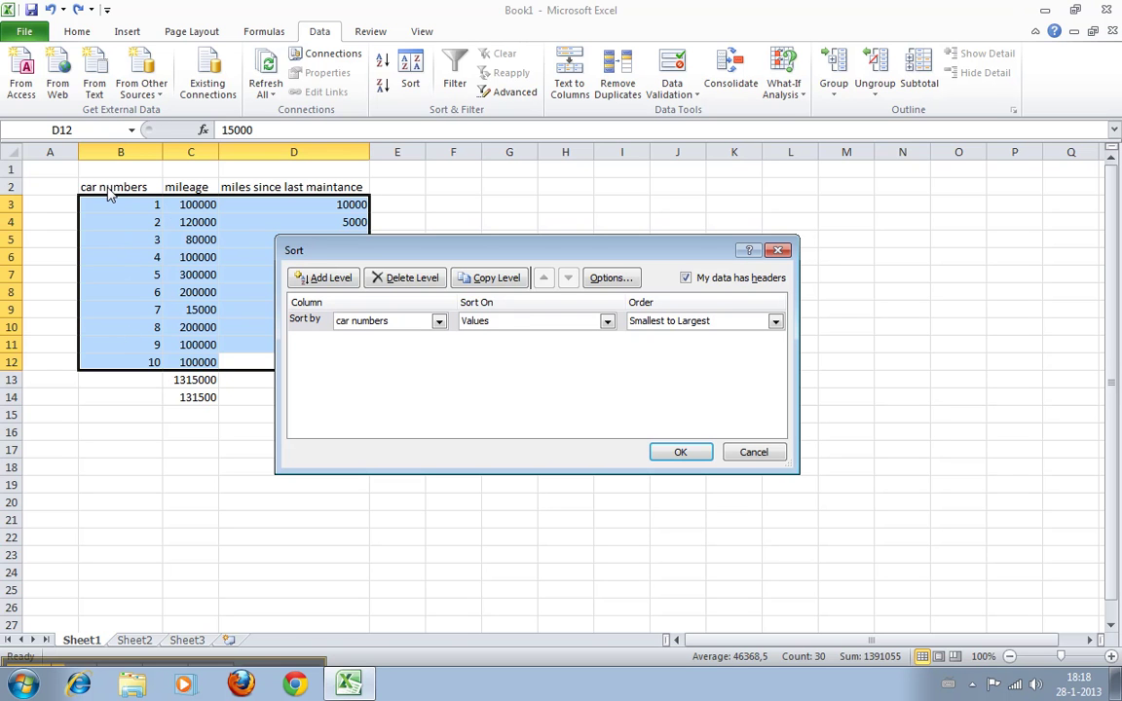
pyautogui.click(686, 278)
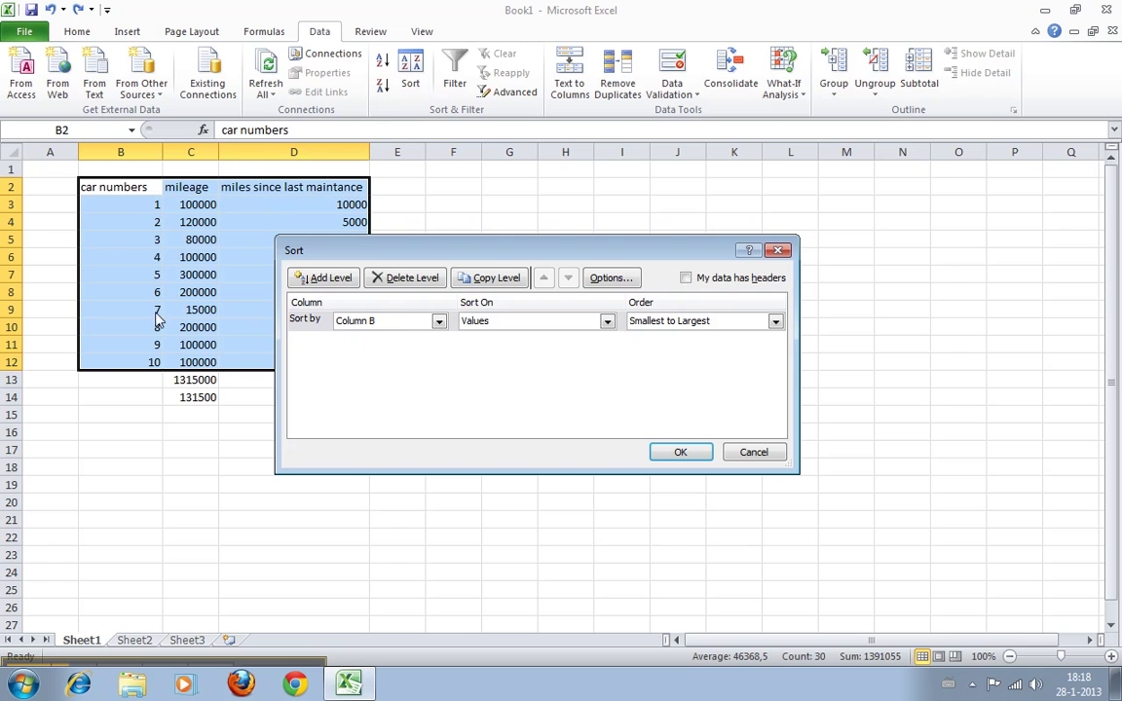
pyautogui.click(686, 279)
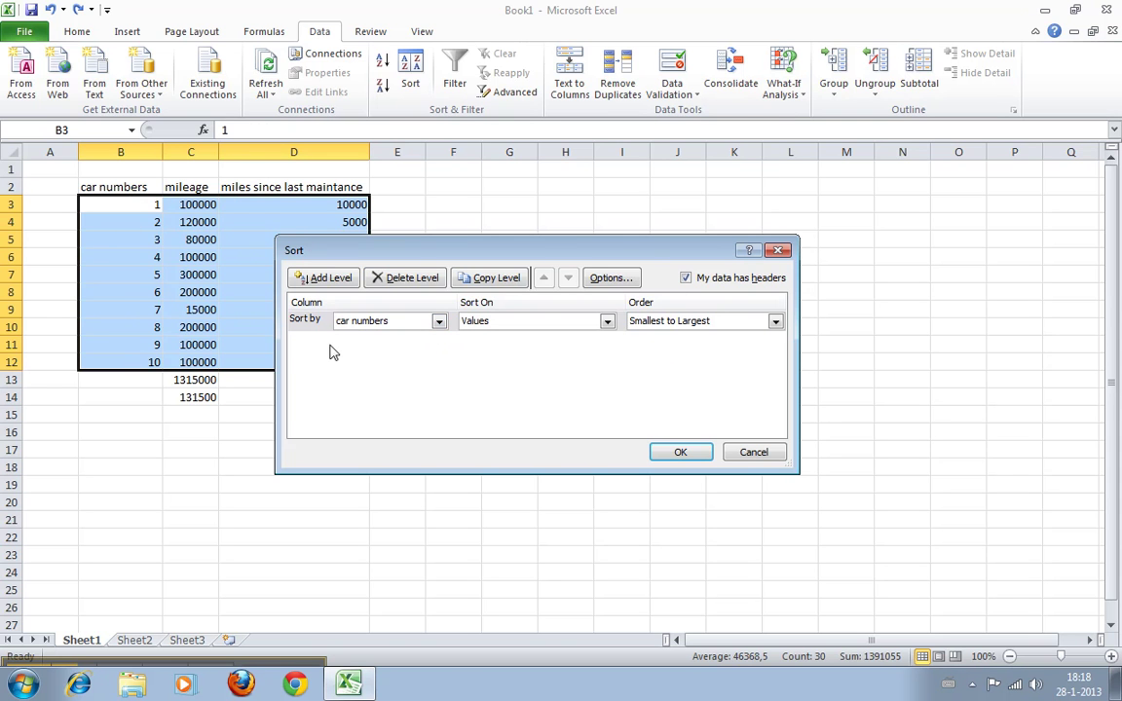
pyautogui.click(397, 329)
pyautogui.click(386, 351)
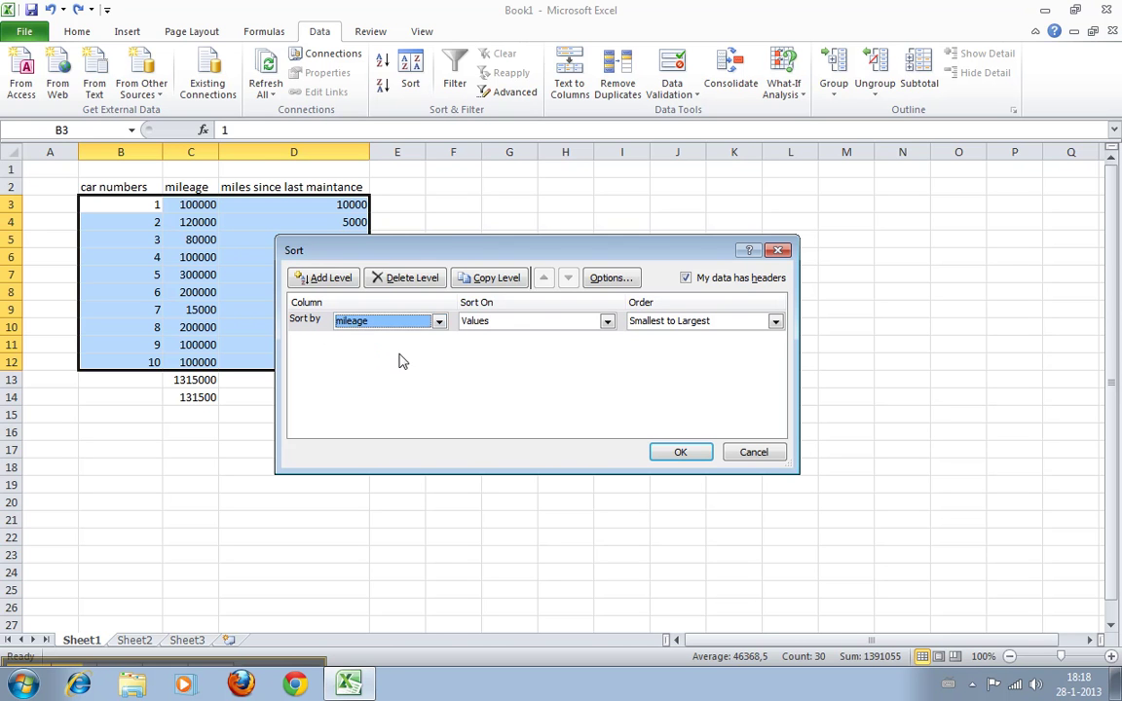
pyautogui.click(578, 324)
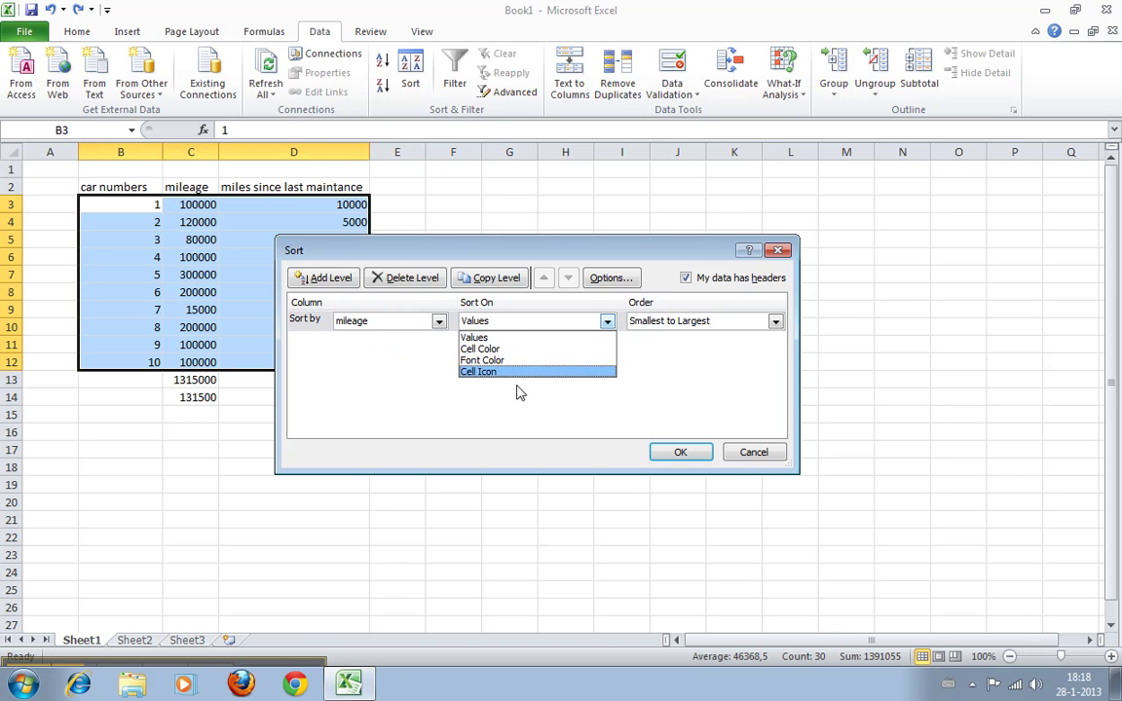
pyautogui.click(467, 337)
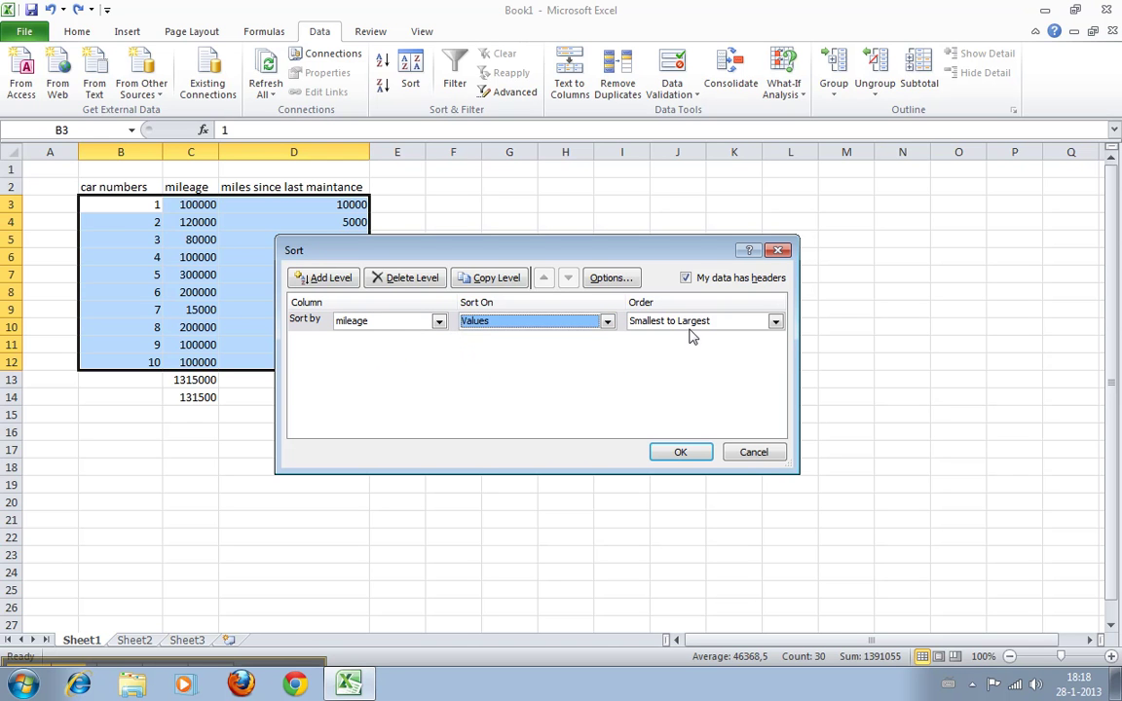
pyautogui.click(674, 324)
pyautogui.click(674, 325)
pyautogui.click(674, 326)
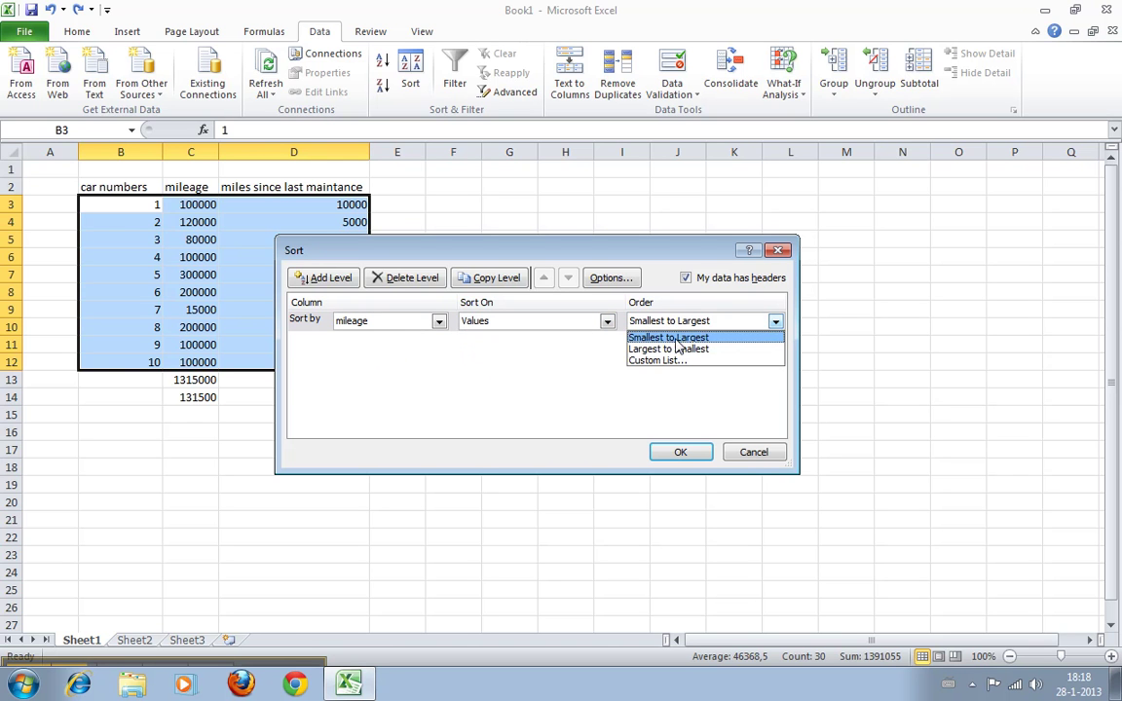
pyautogui.click(660, 327)
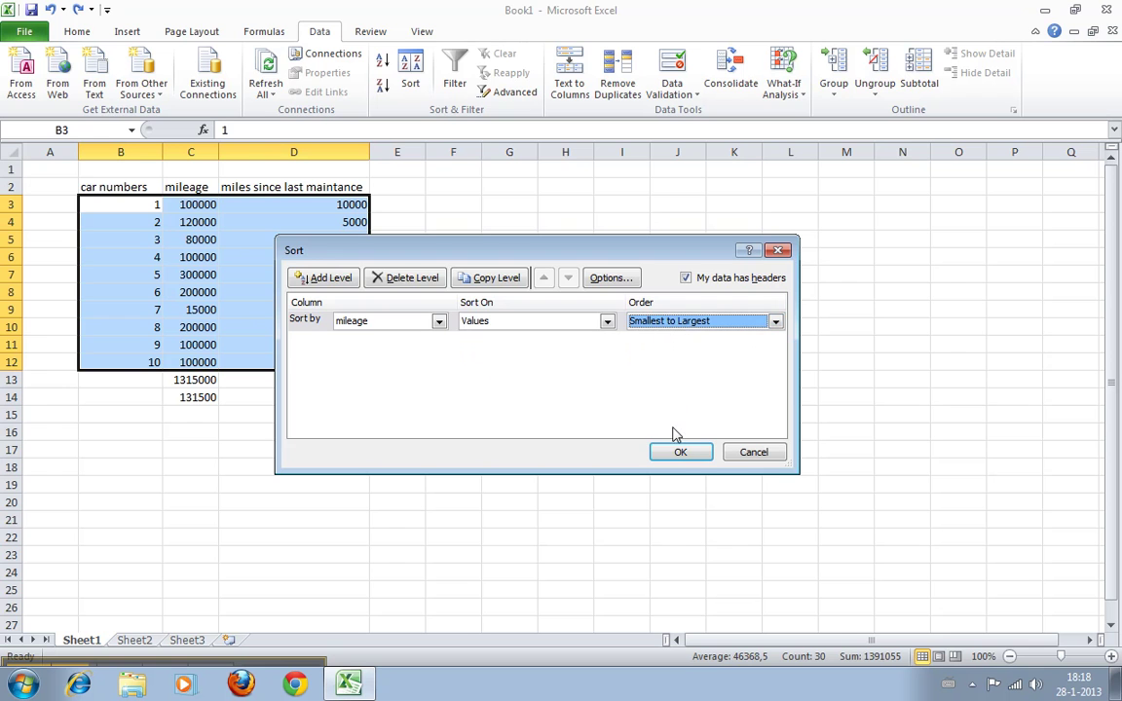
pyautogui.click(674, 455)
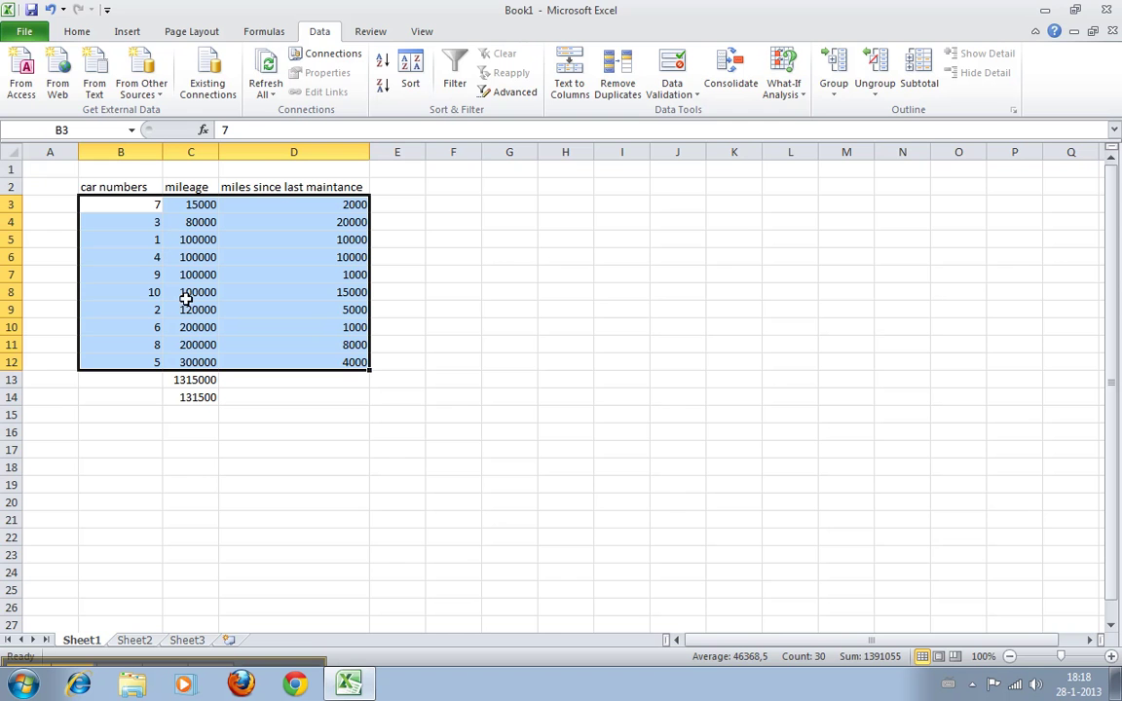
# Step: Re-sort the car table by car numbers from smallest to largest and deselect it
pyautogui.click(410, 78)
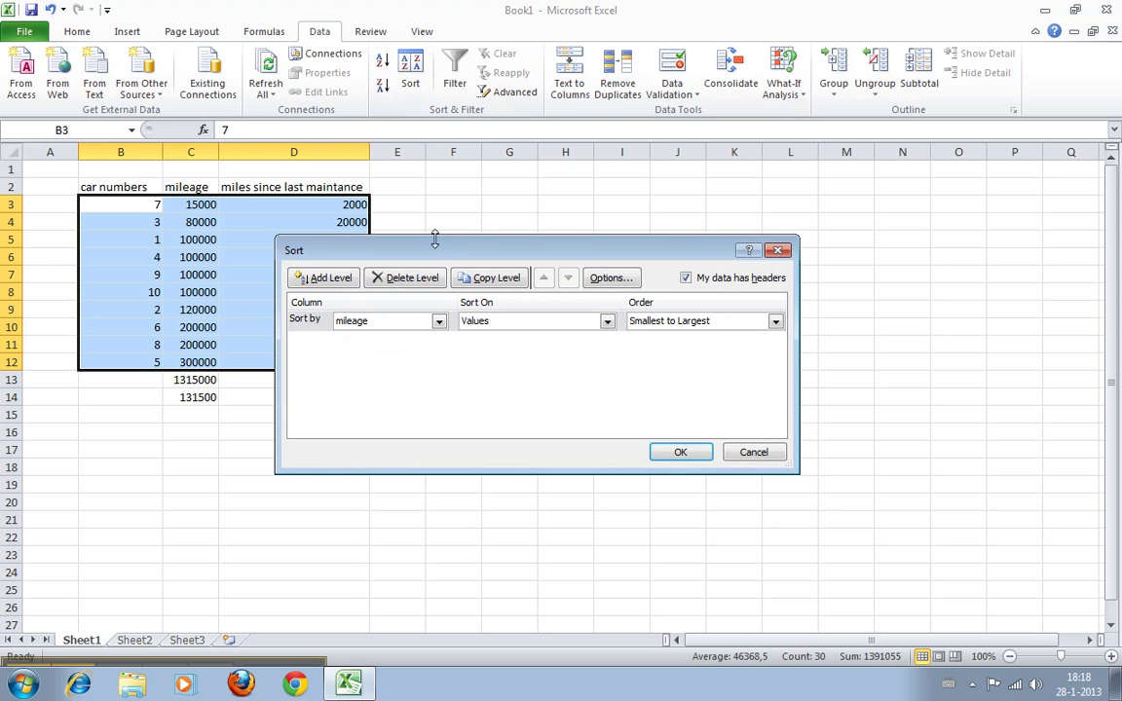
pyautogui.click(438, 321)
pyautogui.click(417, 337)
pyautogui.click(700, 454)
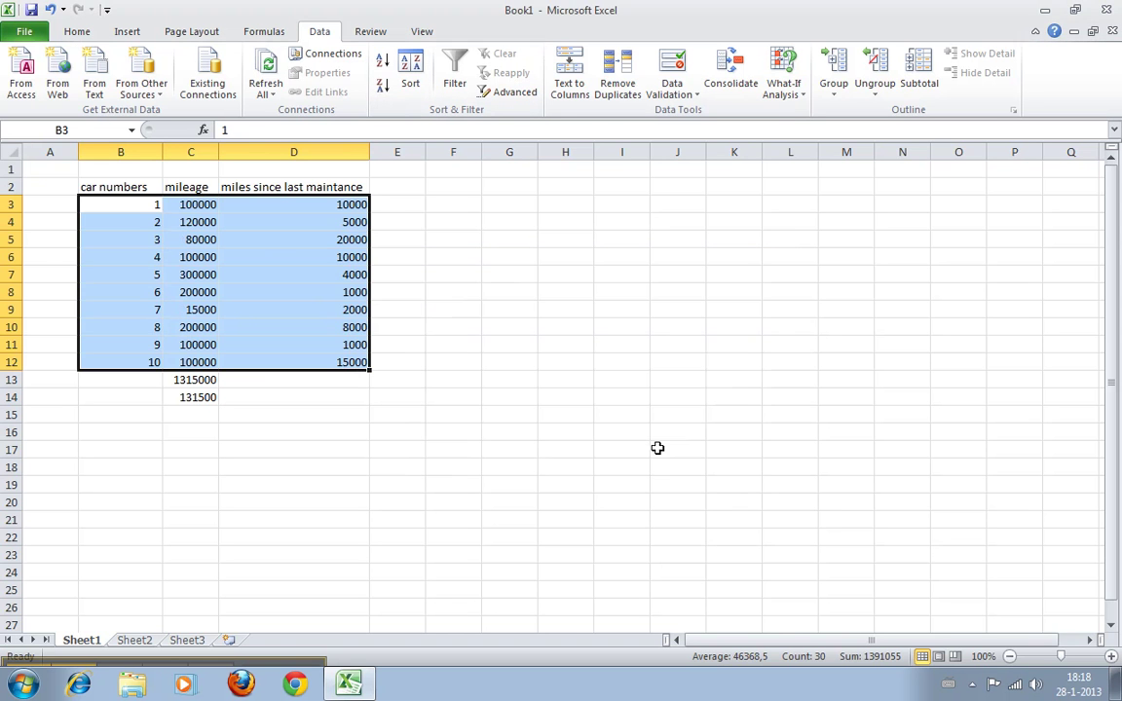
pyautogui.click(509, 390)
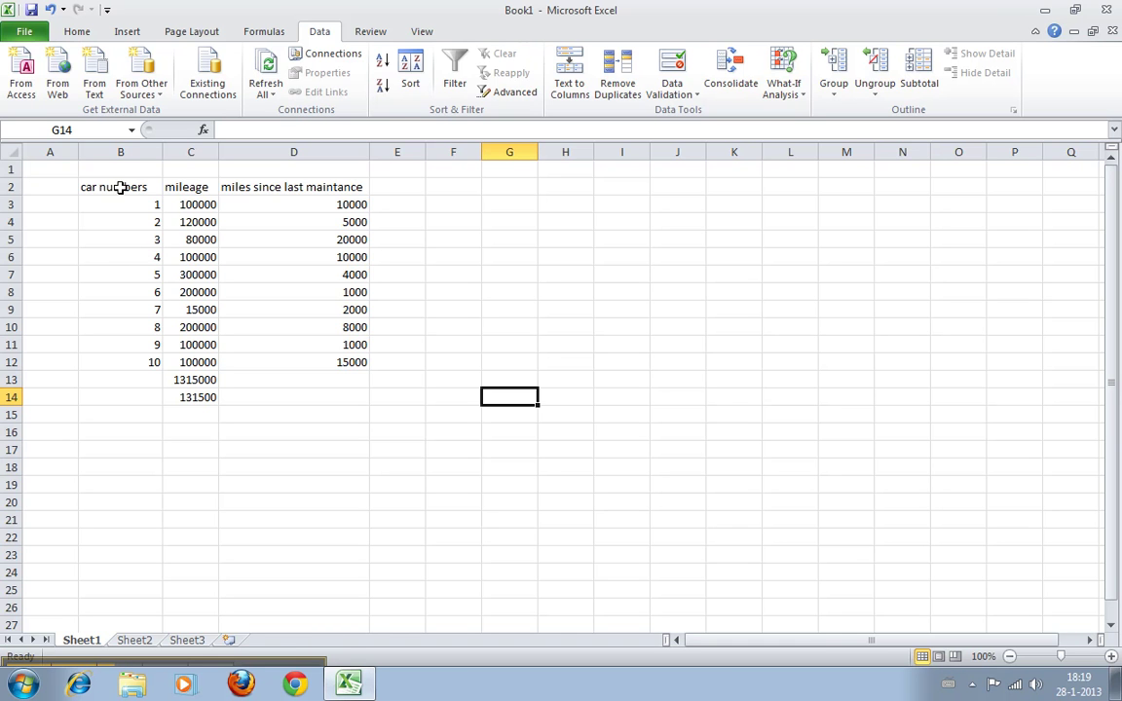
# Step: Sort only the car numbers and mileage columns, B2:C12, by mileage from smallest to largest, leaving out the maintenance column
pyautogui.moveTo(120, 185); pyautogui.dragTo(188, 362)
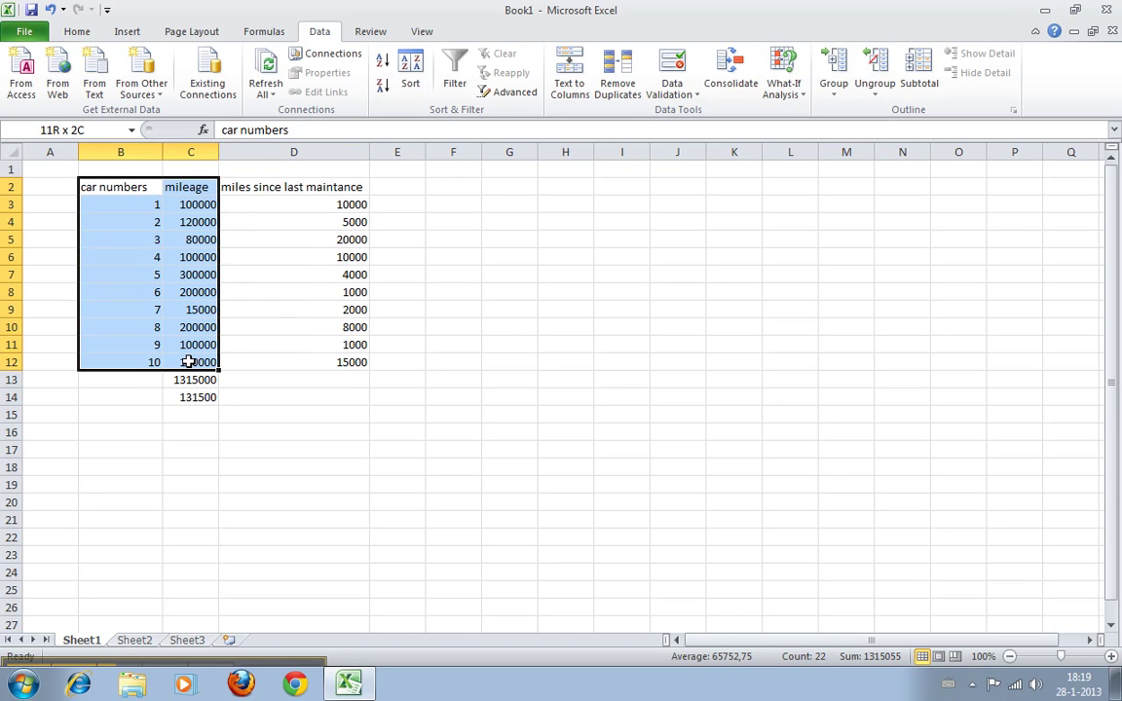
pyautogui.click(410, 68)
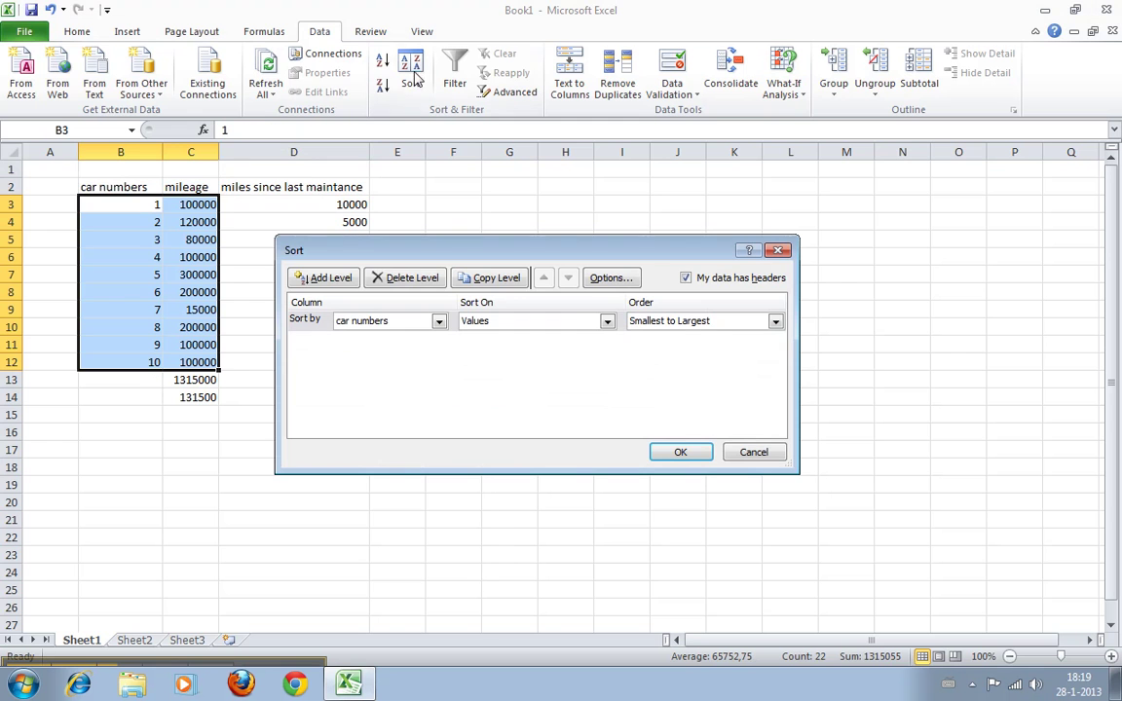
pyautogui.click(411, 322)
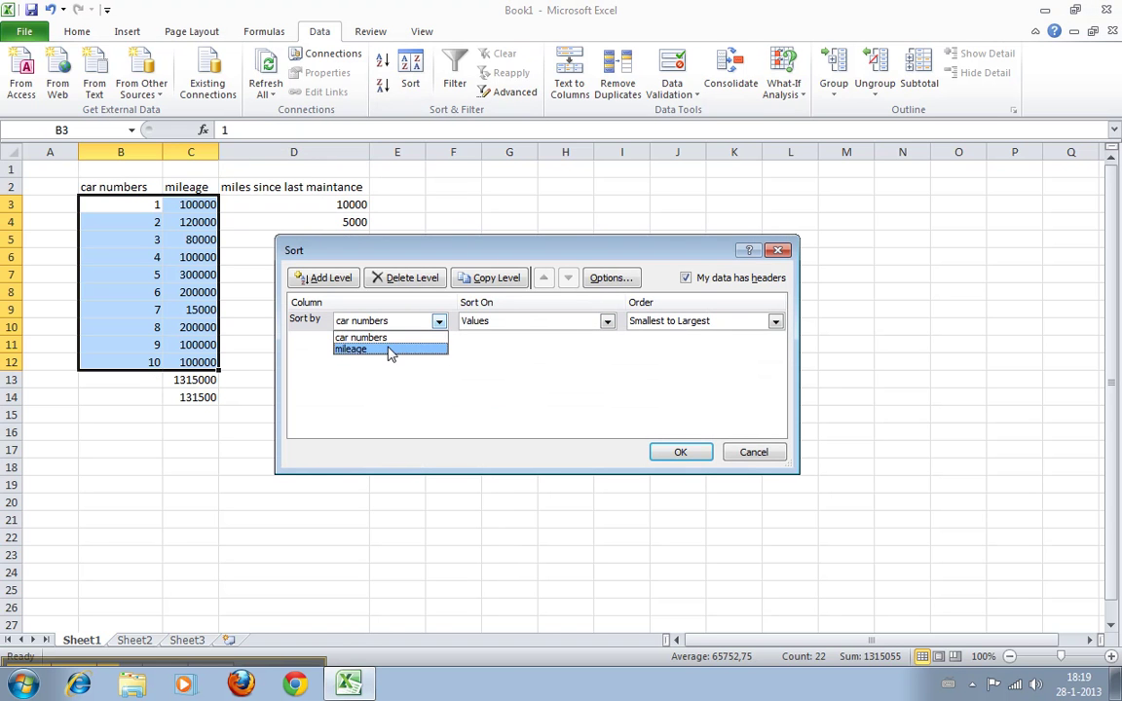
pyautogui.click(391, 351)
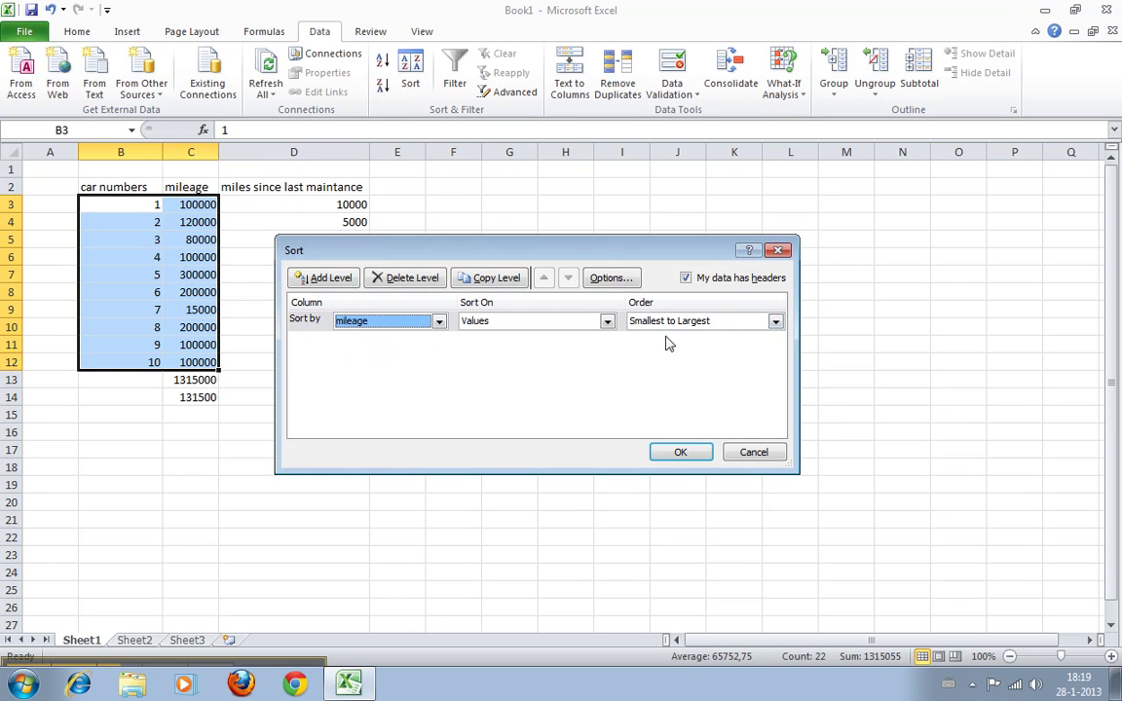
pyautogui.click(681, 452)
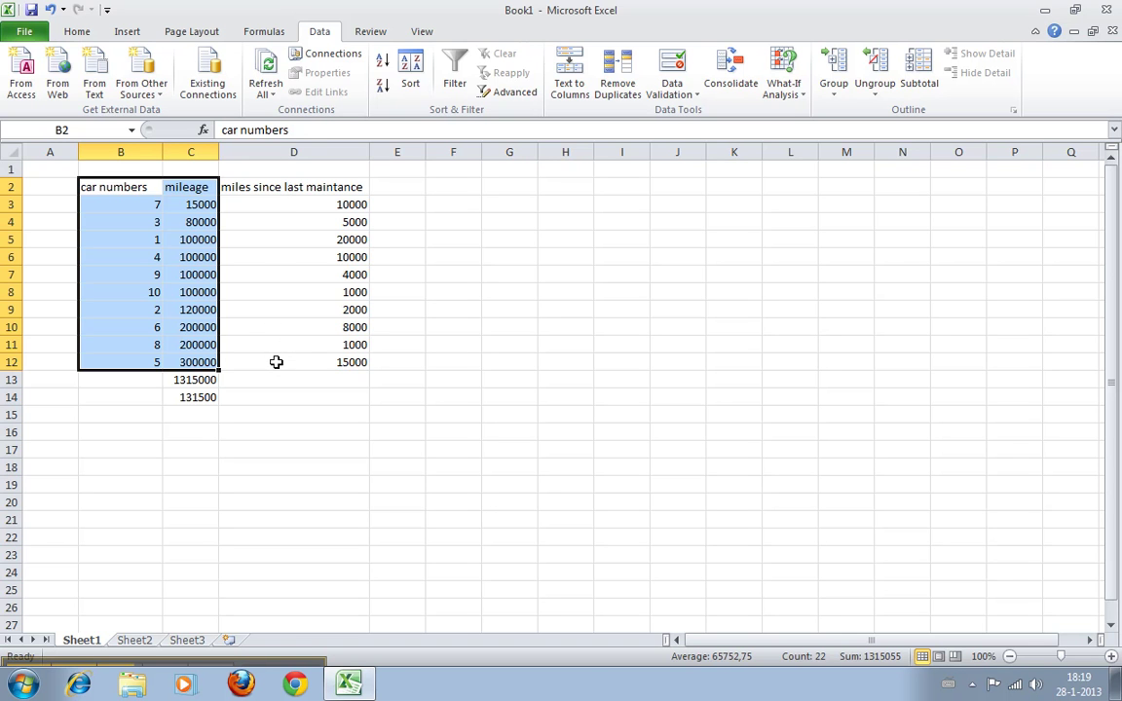
# Step: Undo the two-column sort, redo it to compare the rows with the maintenance column, and undo it again
pyautogui.click(51, 11)
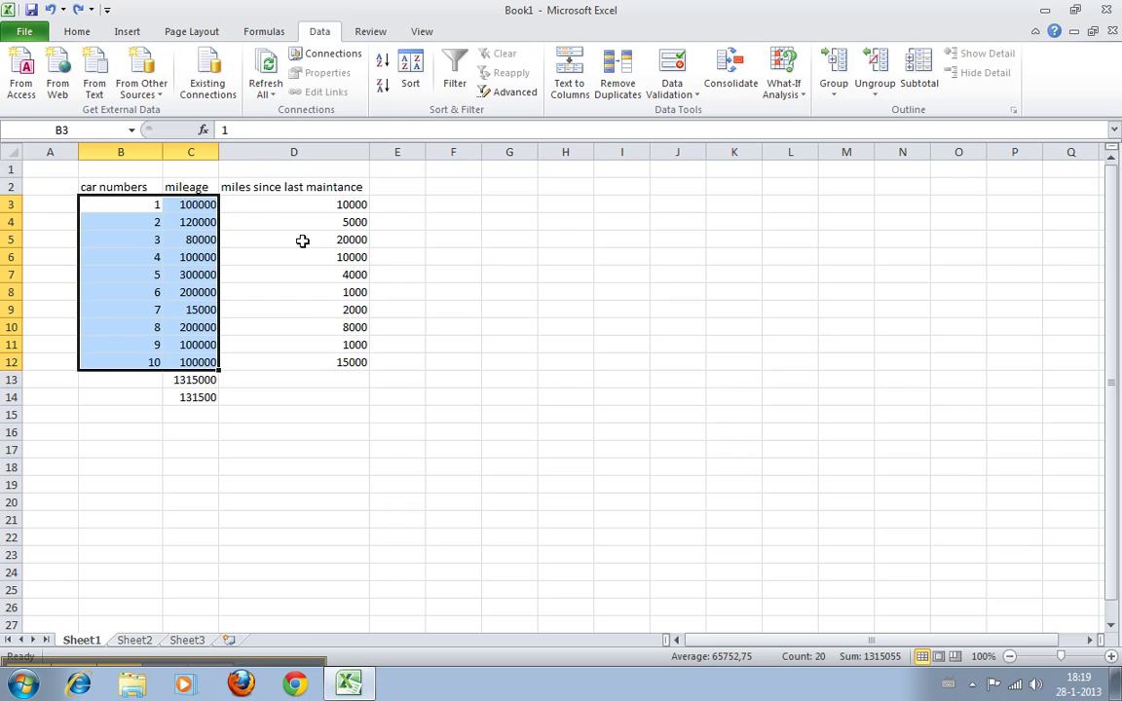
pyautogui.click(76, 12)
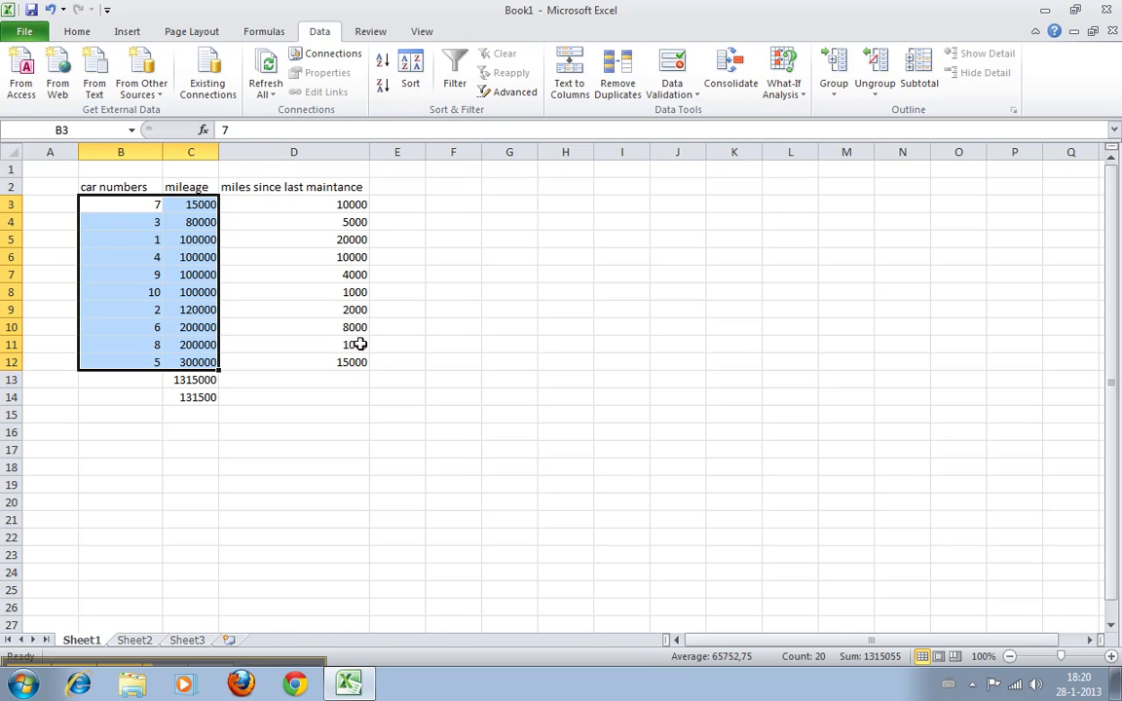
pyautogui.click(49, 10)
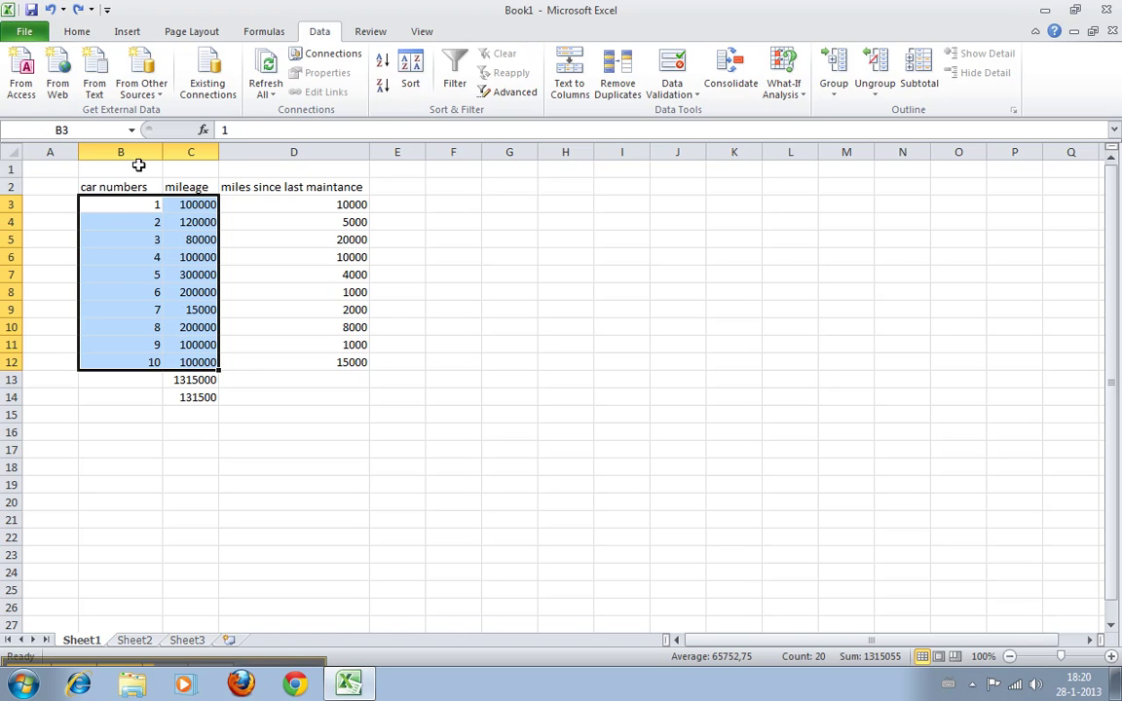
pyautogui.moveTo(82, 186); pyautogui.dragTo(339, 370)
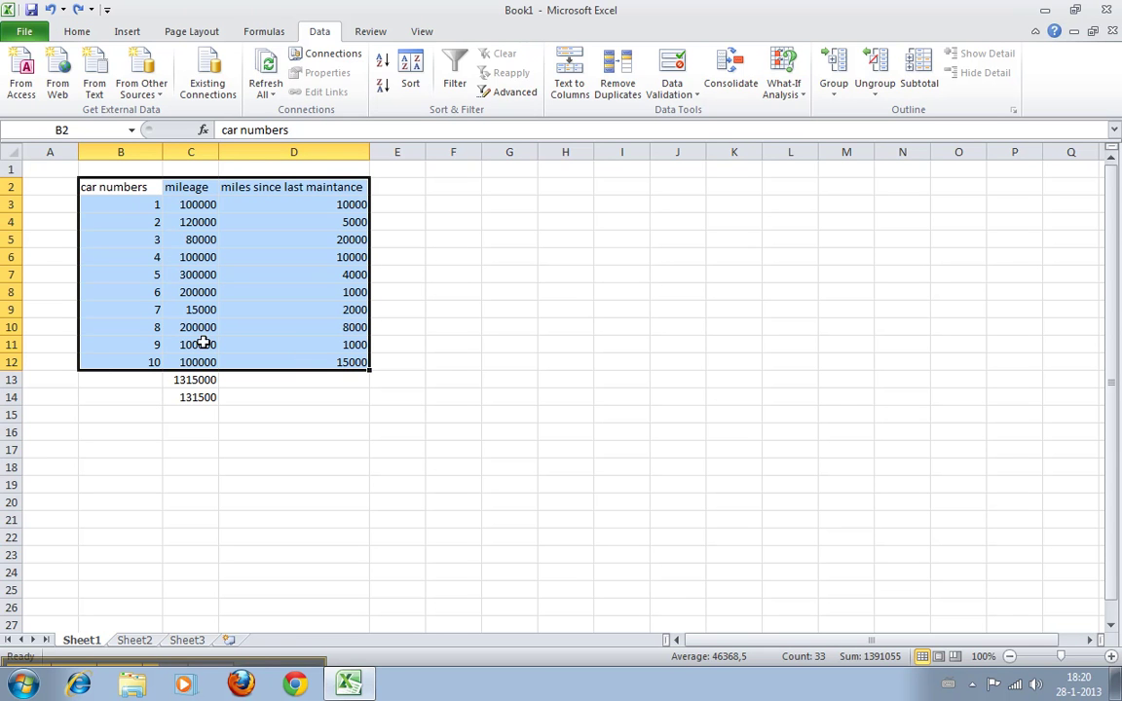
pyautogui.moveTo(205, 361); pyautogui.dragTo(168, 190)
pyautogui.click(145, 185)
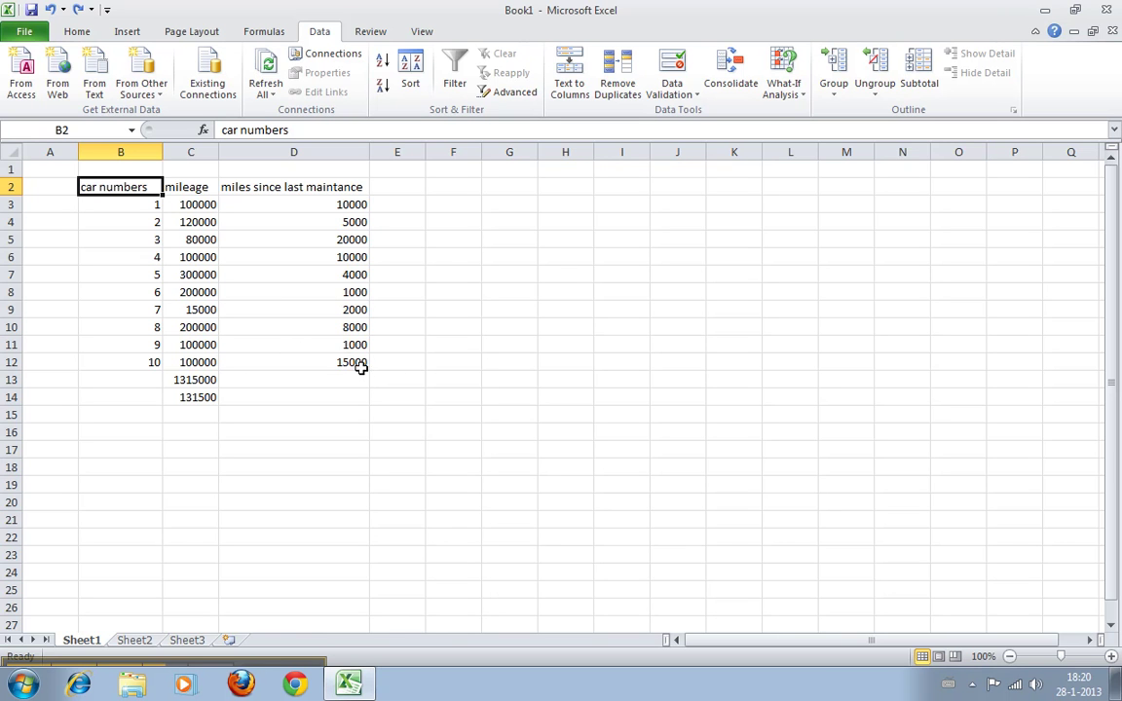
pyautogui.moveTo(346, 363); pyautogui.dragTo(276, 333)
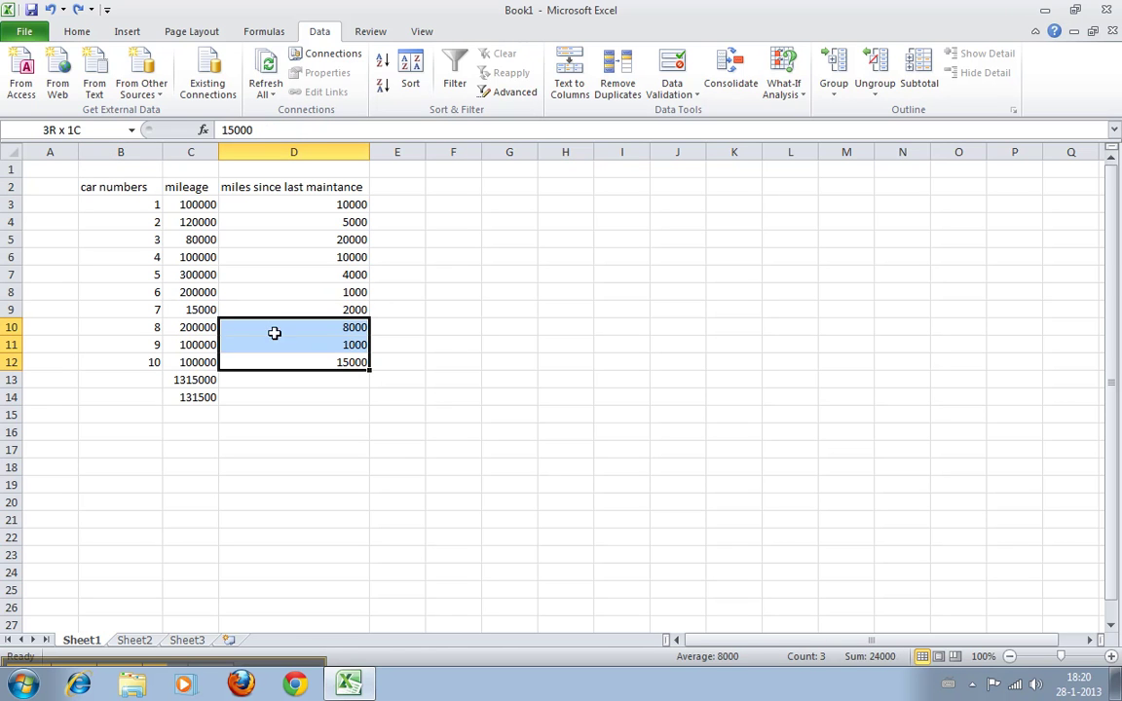
pyautogui.click(295, 344)
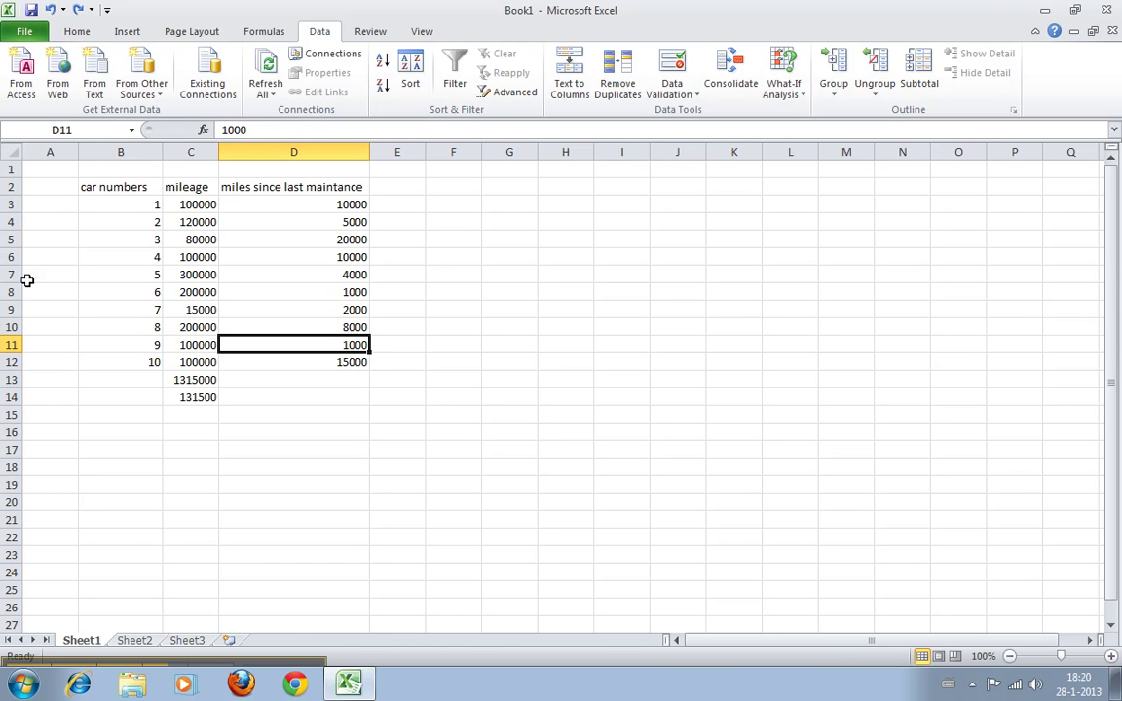